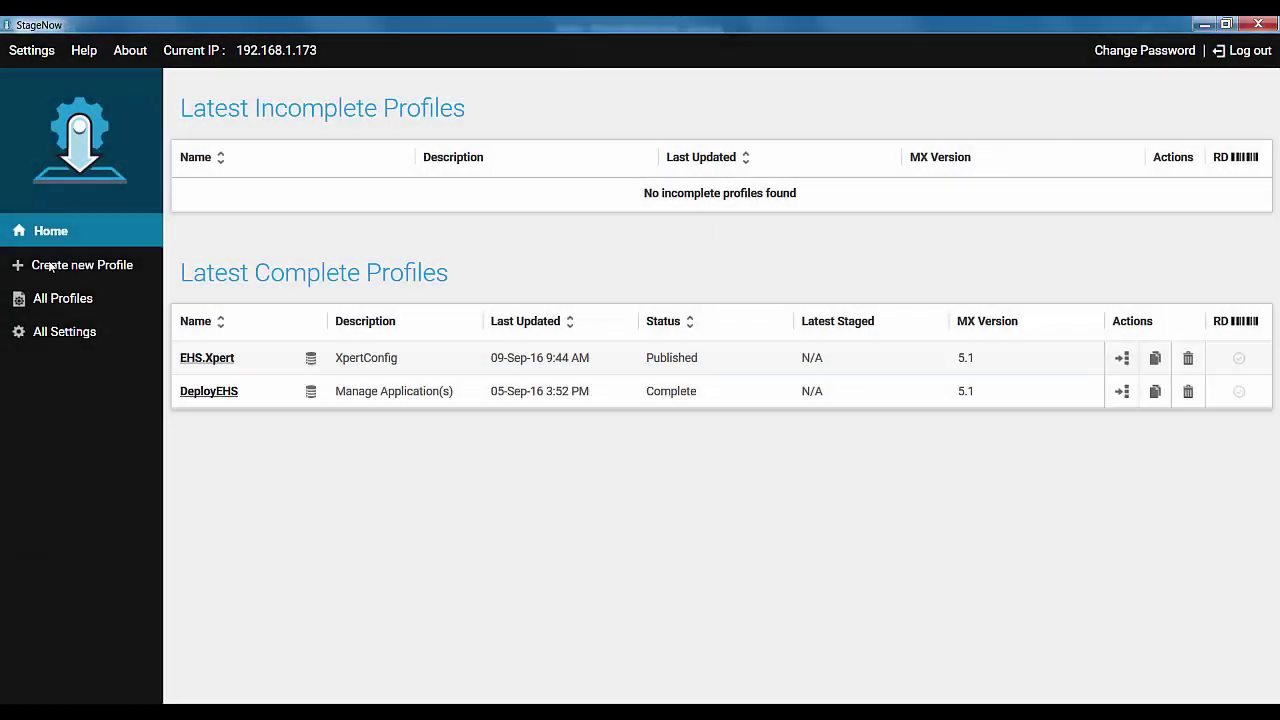
Create an MX 5.1 'Enroll in an MDM' profile named Enroll_SOTI and start configuring it.
click(50, 265)
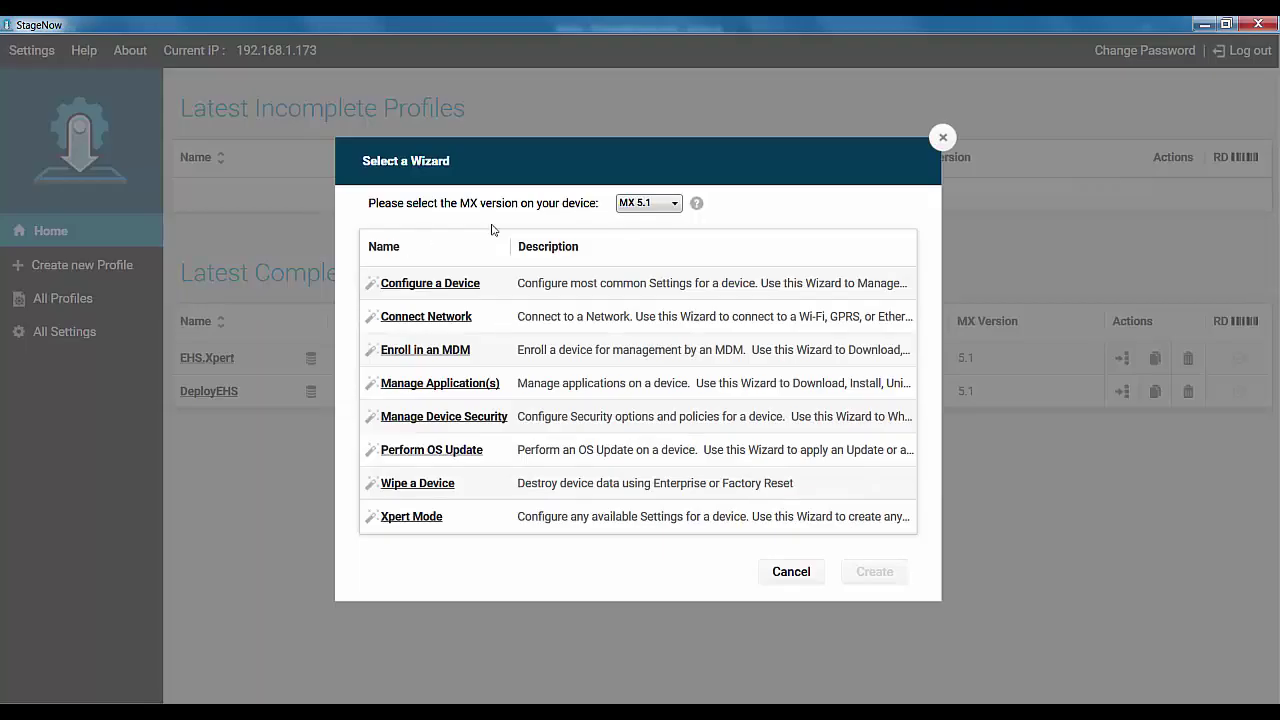
click(669, 204)
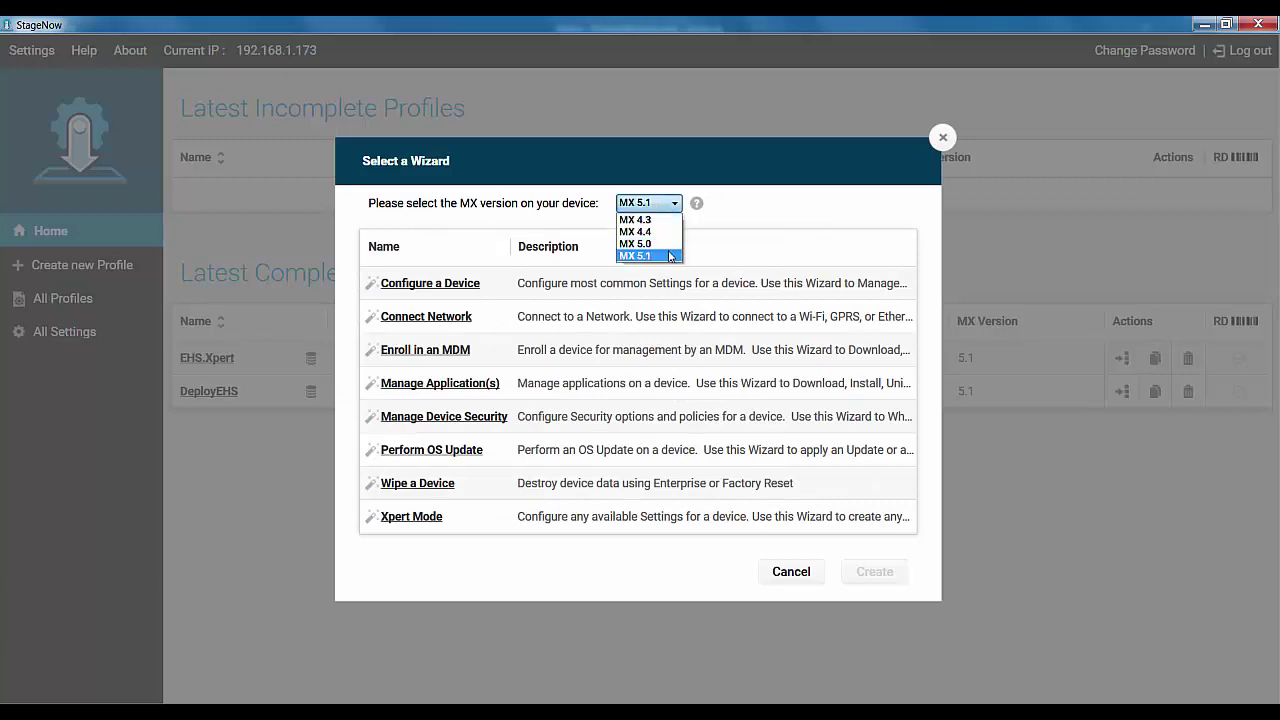
click(669, 256)
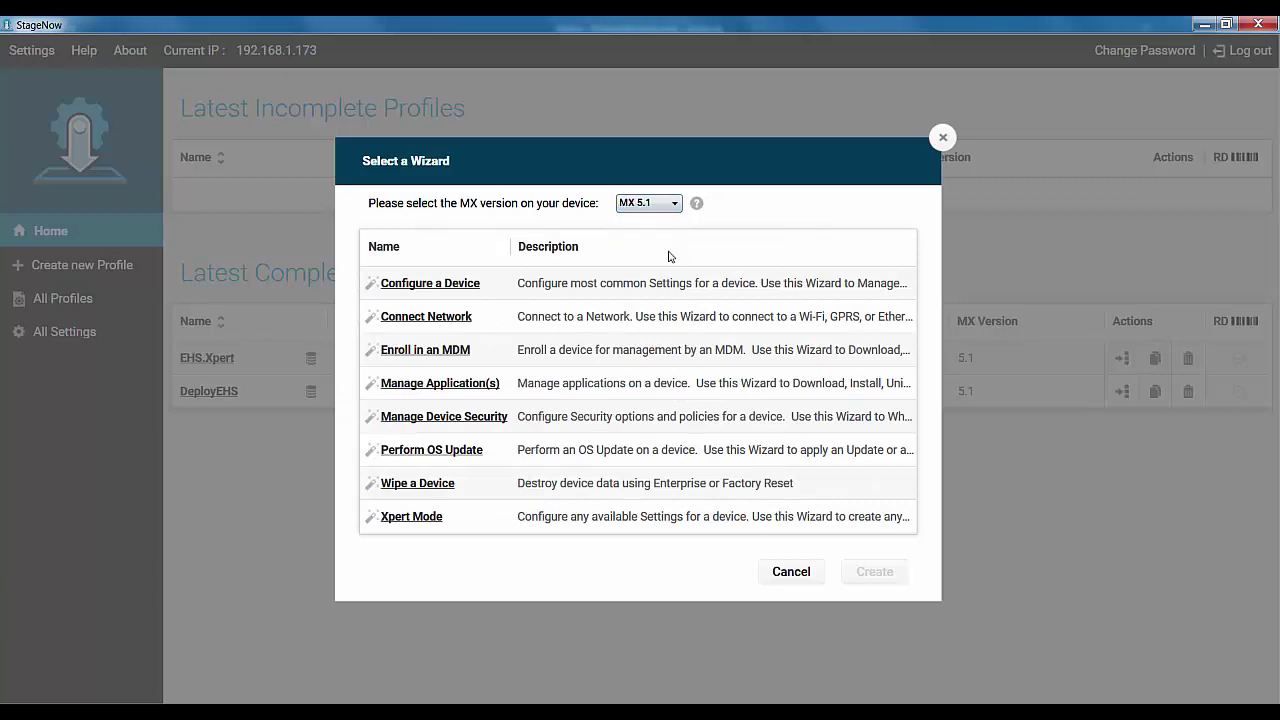
click(419, 356)
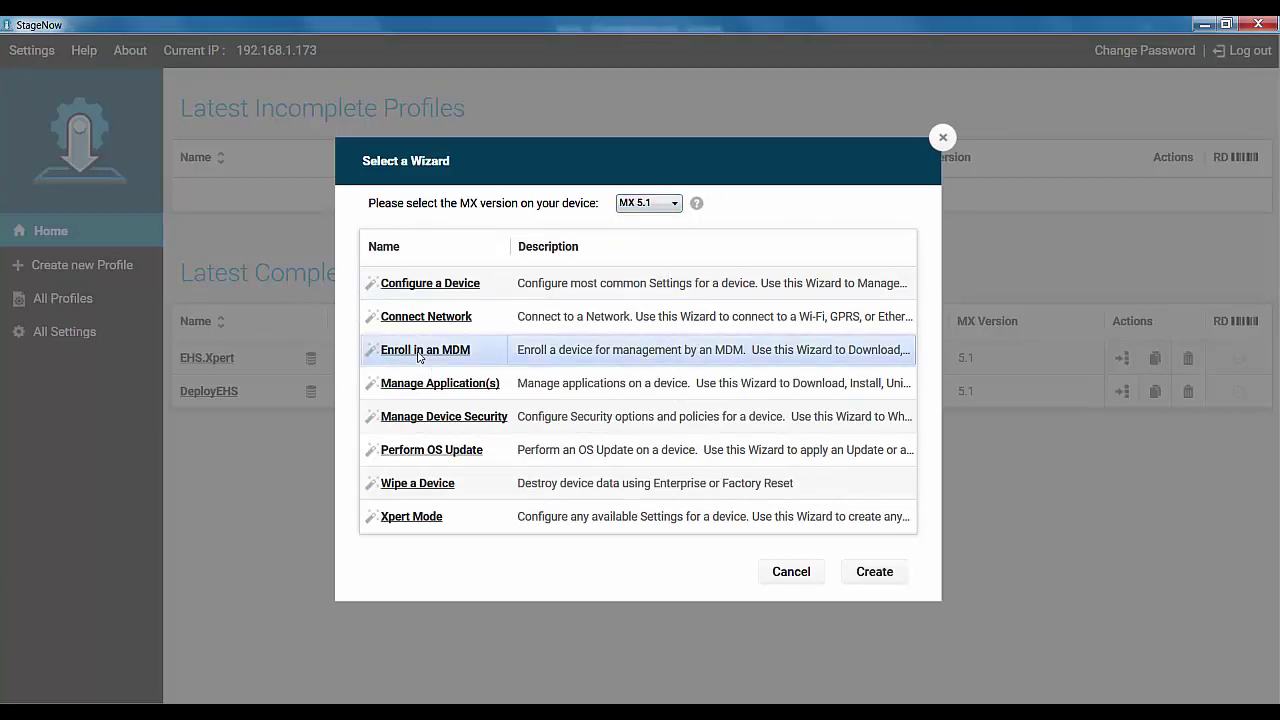
click(877, 575)
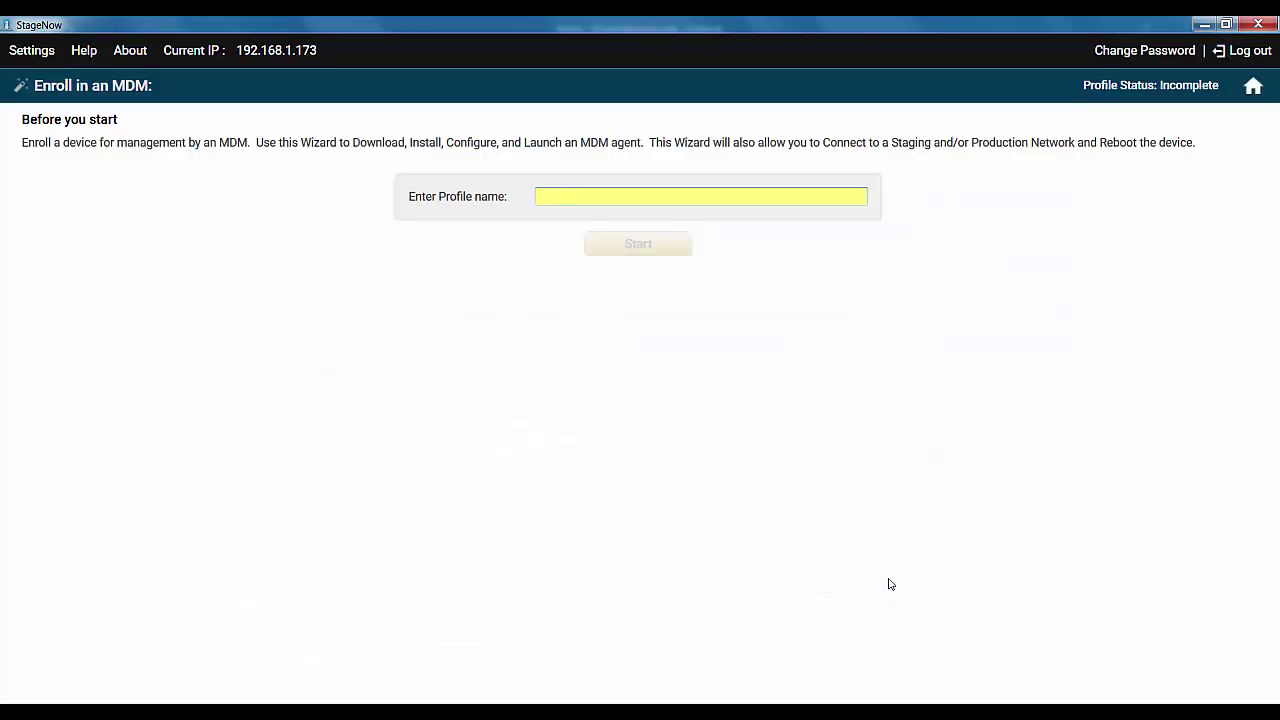
text(Enroll_SOTI)
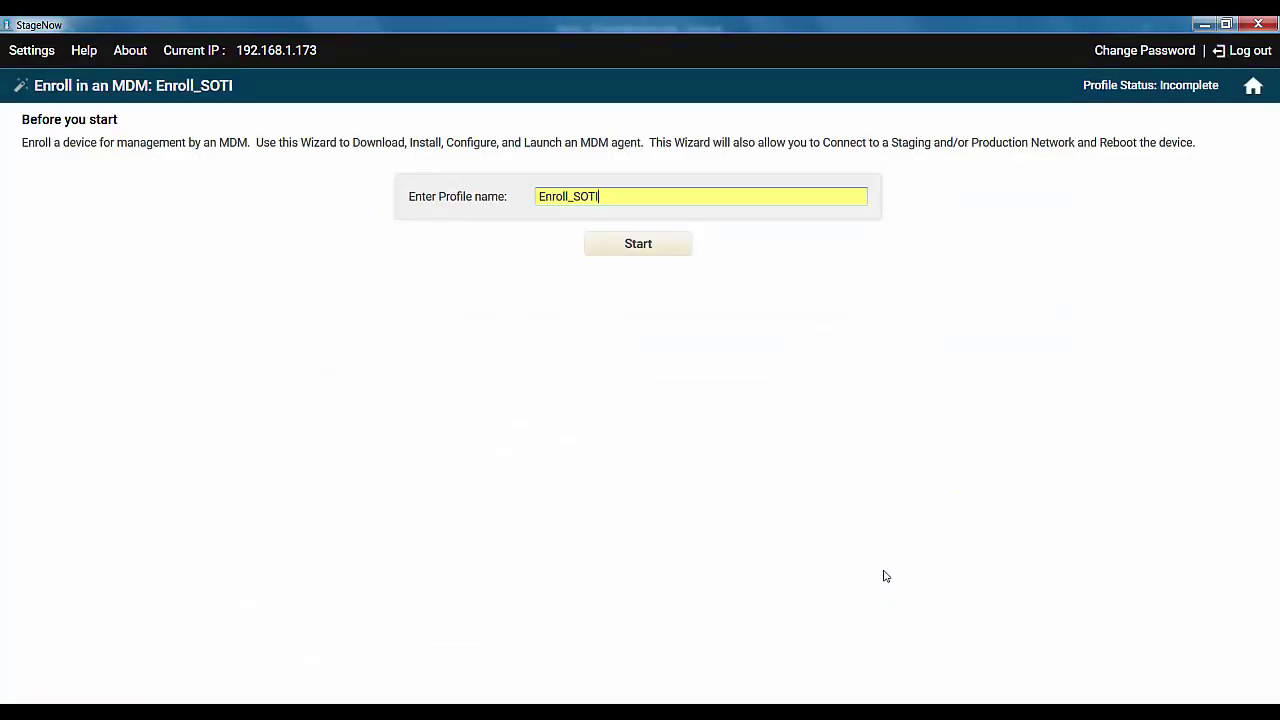
click(638, 244)
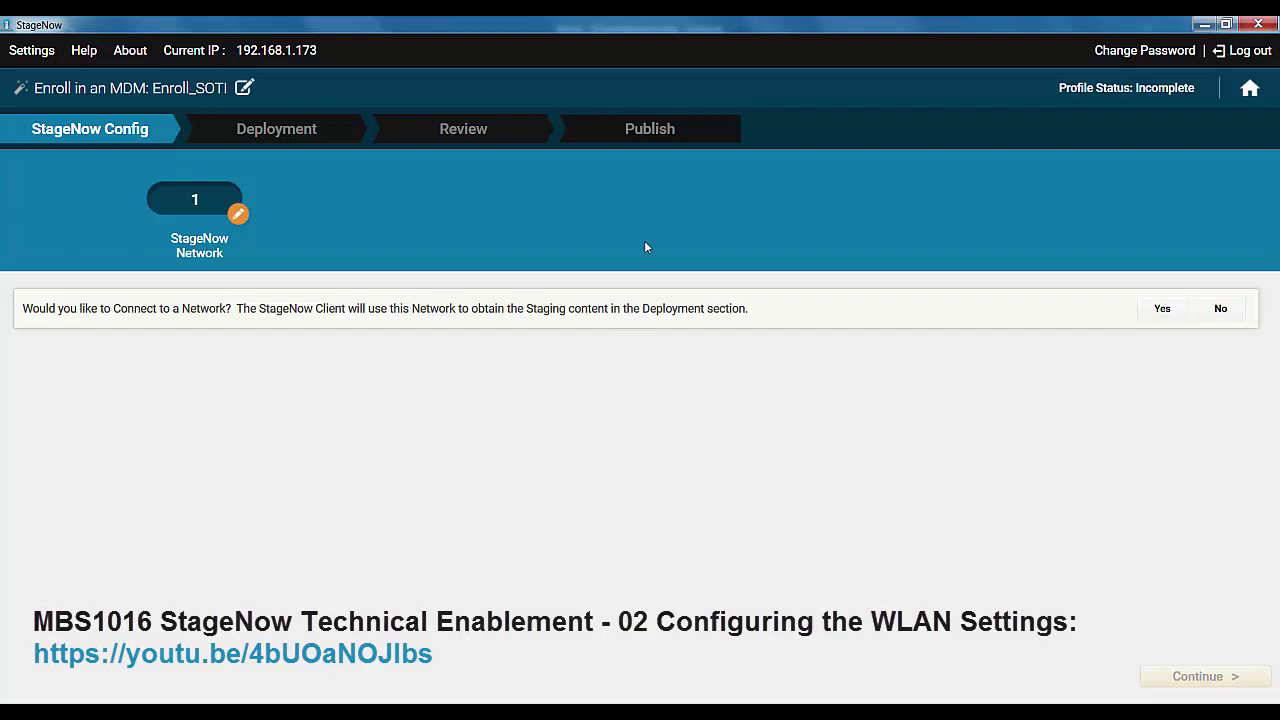
Answer No to connecting to a staging network.
click(1221, 309)
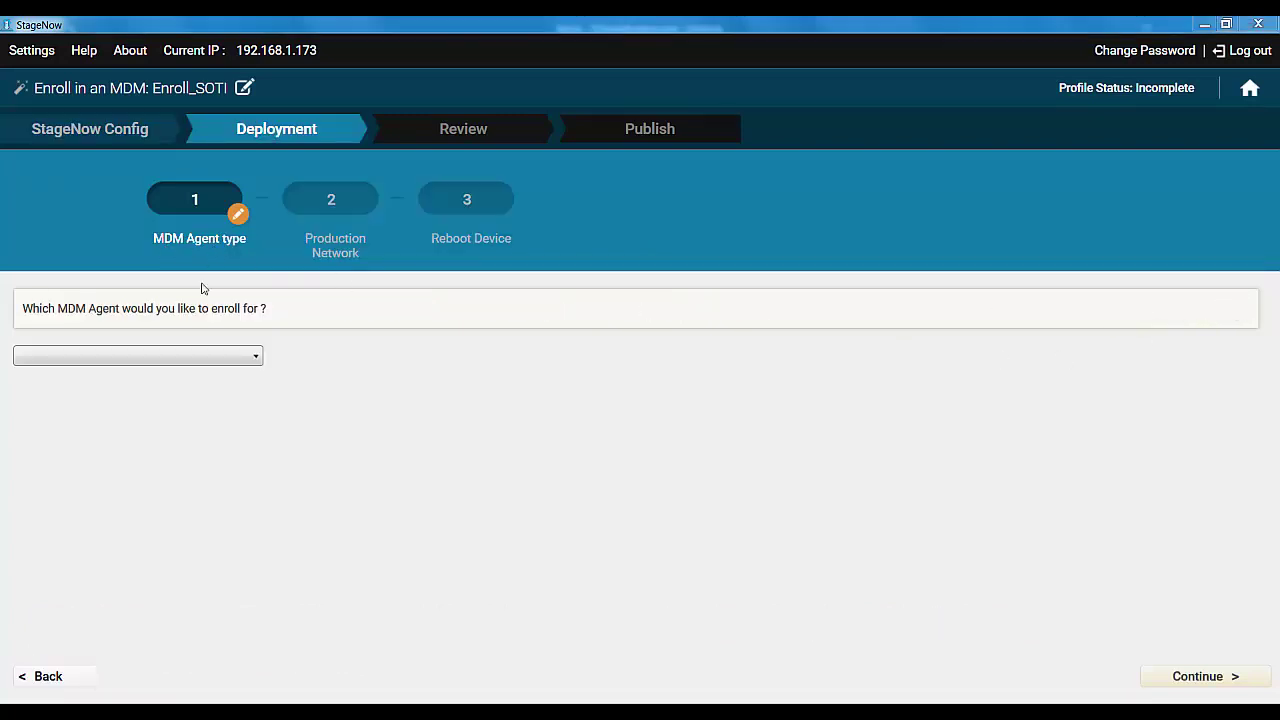
Choose Soti as the MDM agent and answer Yes to downloading a configuration file.
click(183, 357)
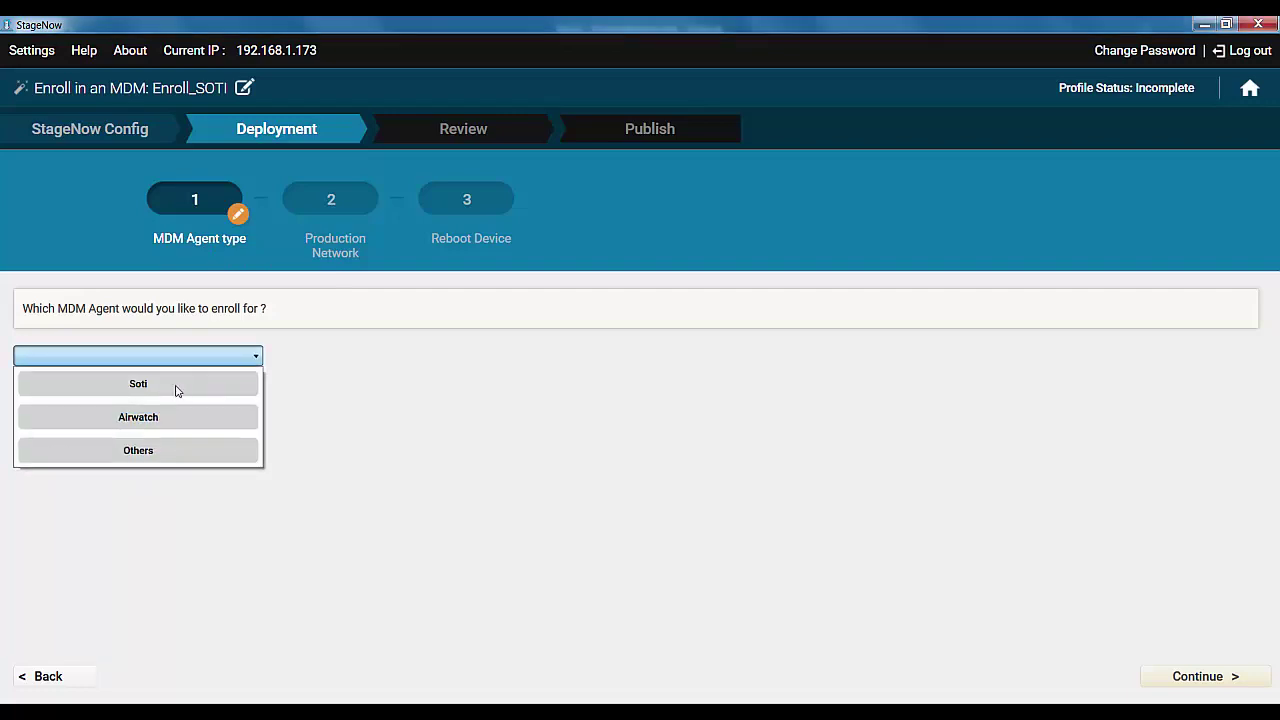
click(176, 390)
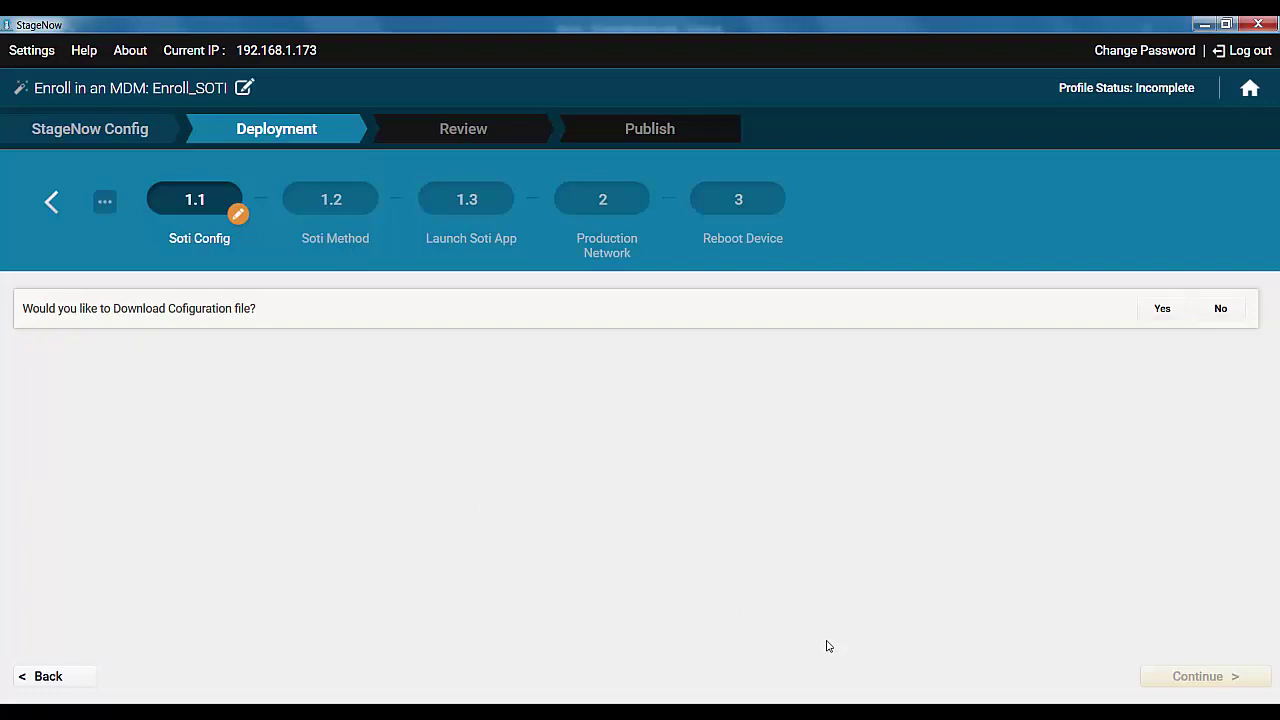
click(1163, 309)
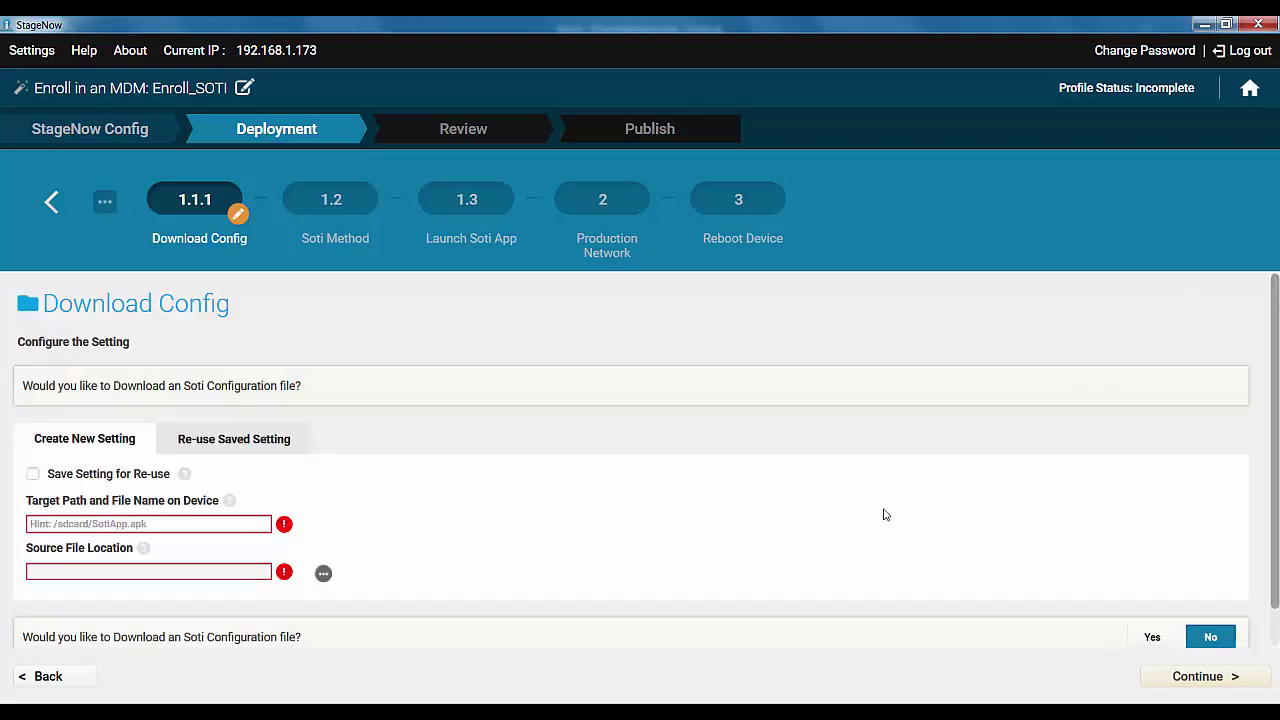
Download mcsetup.ini to /sdcard/mcsetup.ini, decline further config files, and continue.
click(168, 525)
text(/sdcard/mcsetup.ini)
click(322, 573)
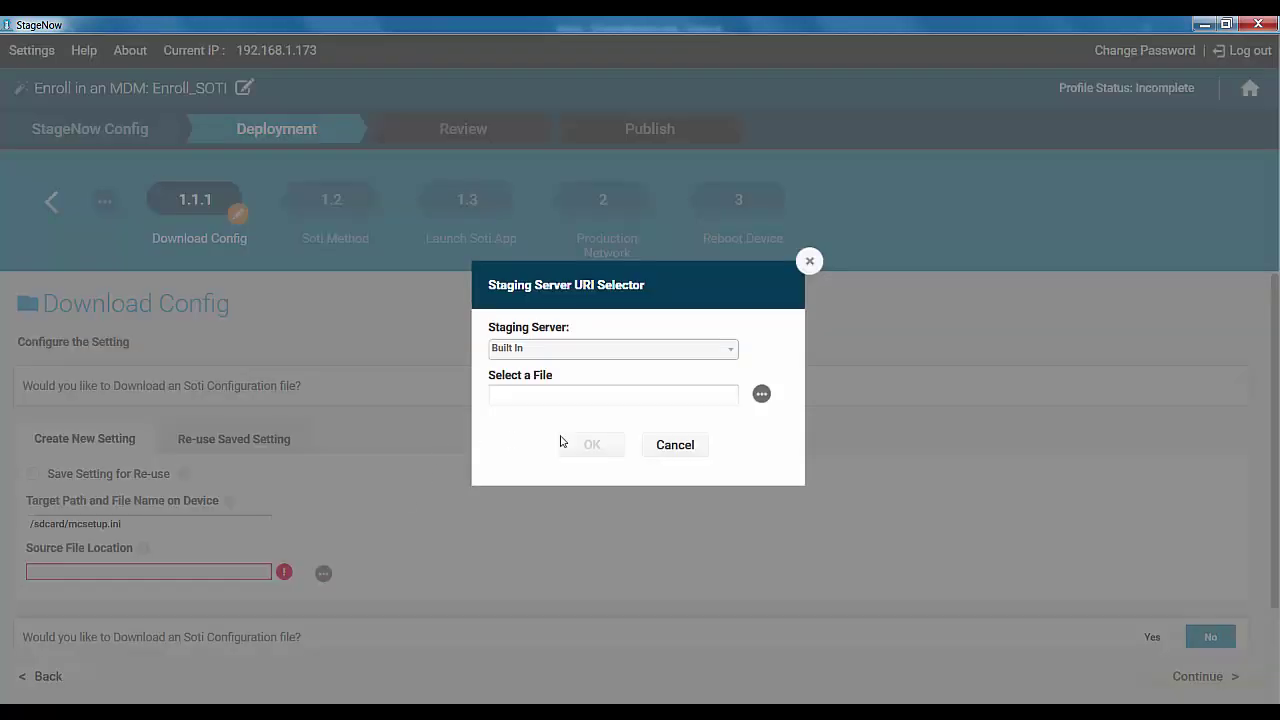
click(761, 394)
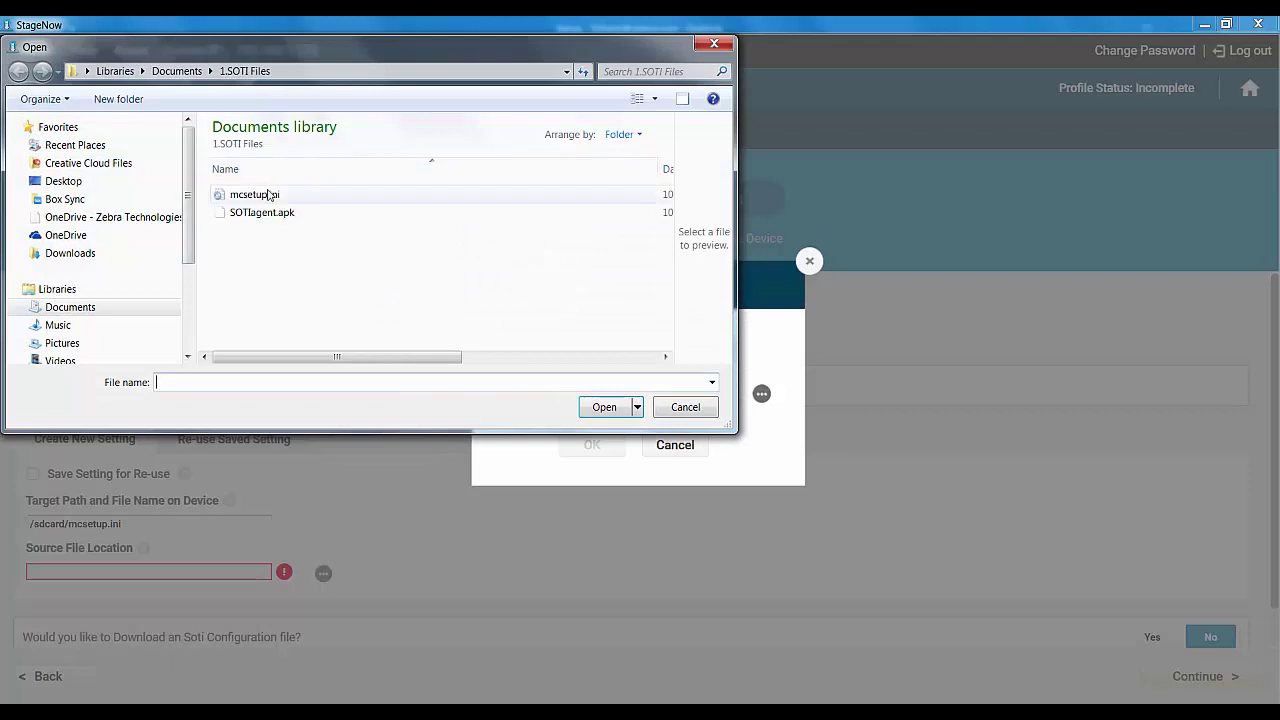
click(255, 194)
click(602, 407)
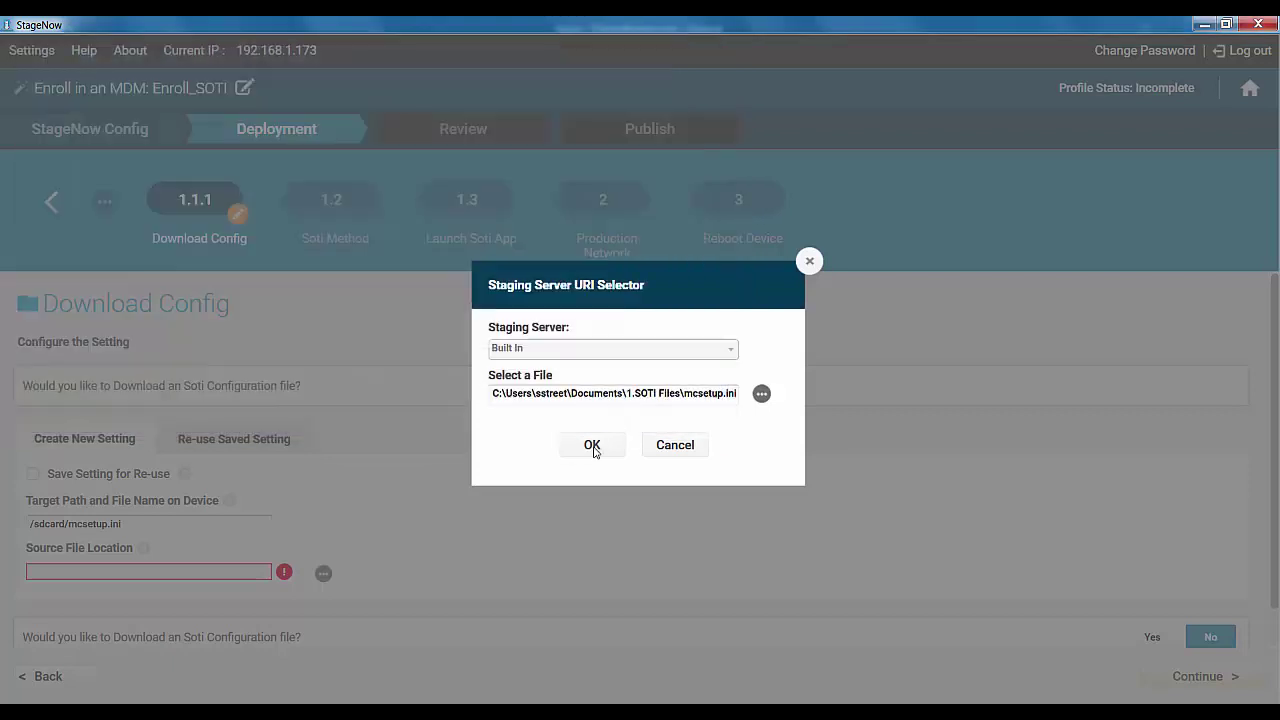
click(594, 446)
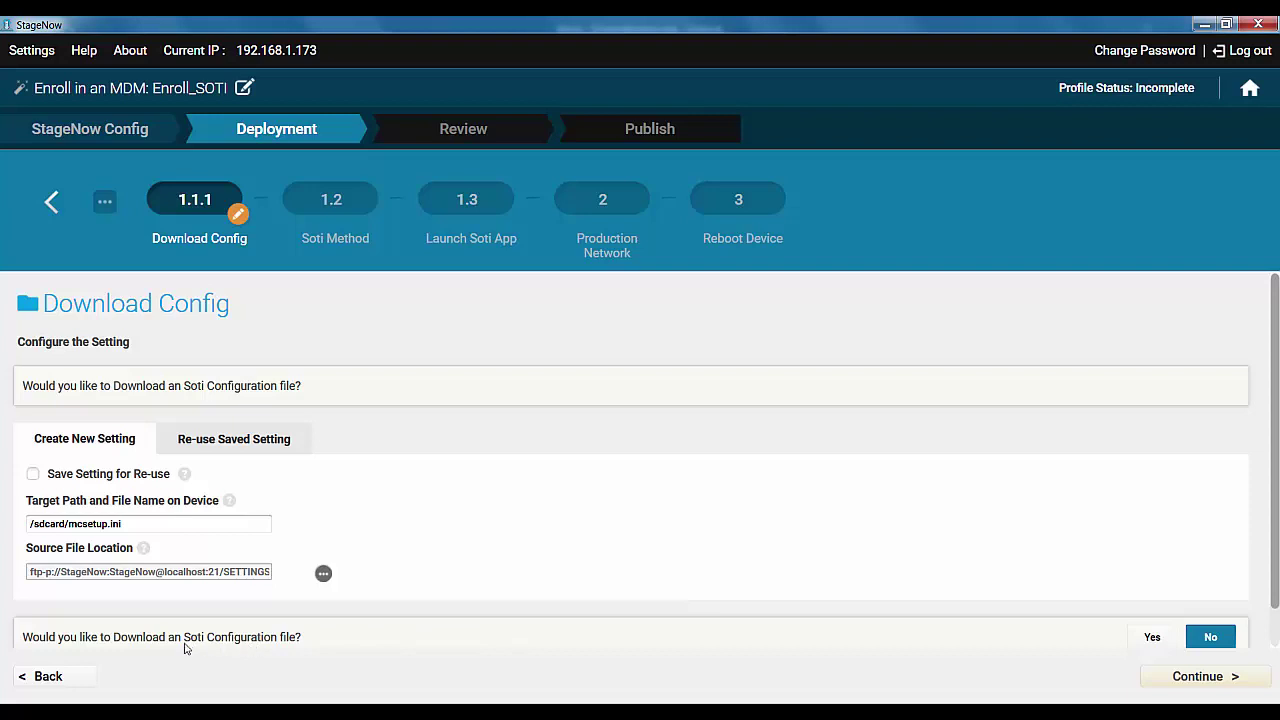
click(1226, 637)
click(1208, 677)
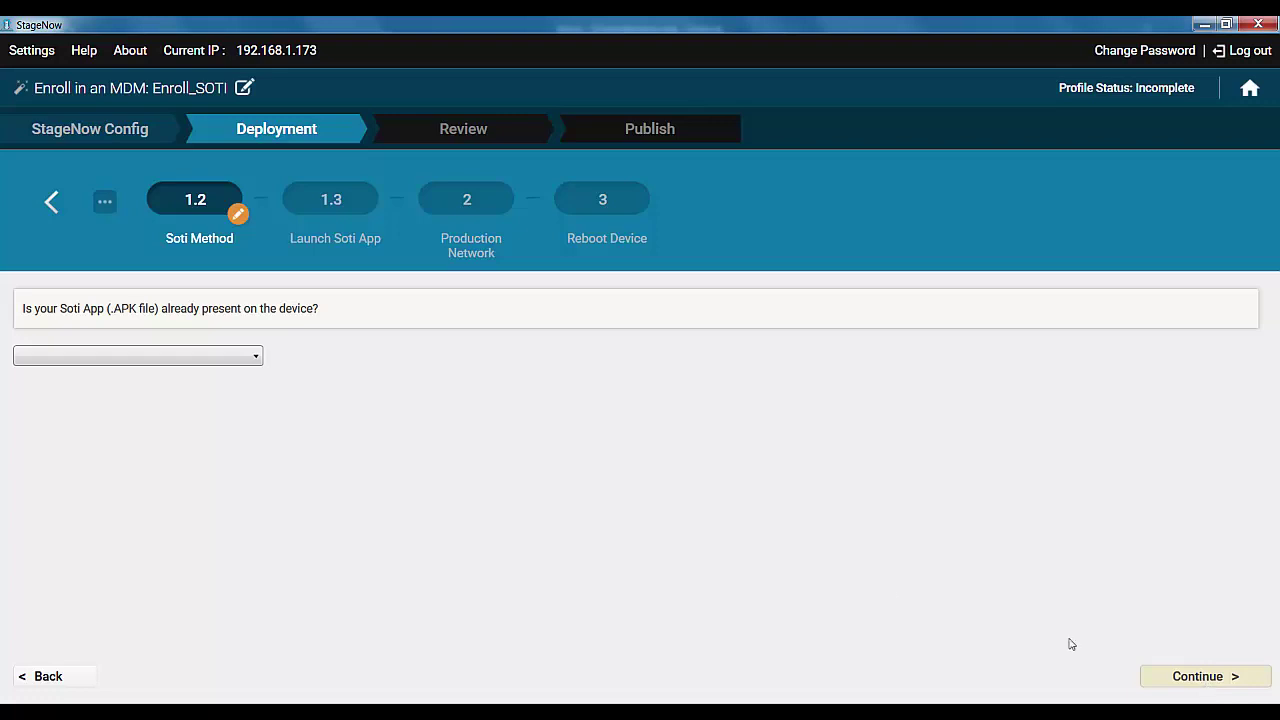
Choose to download the Soti app, targeting /sdcard/SOTIagent.apk on the device.
click(205, 357)
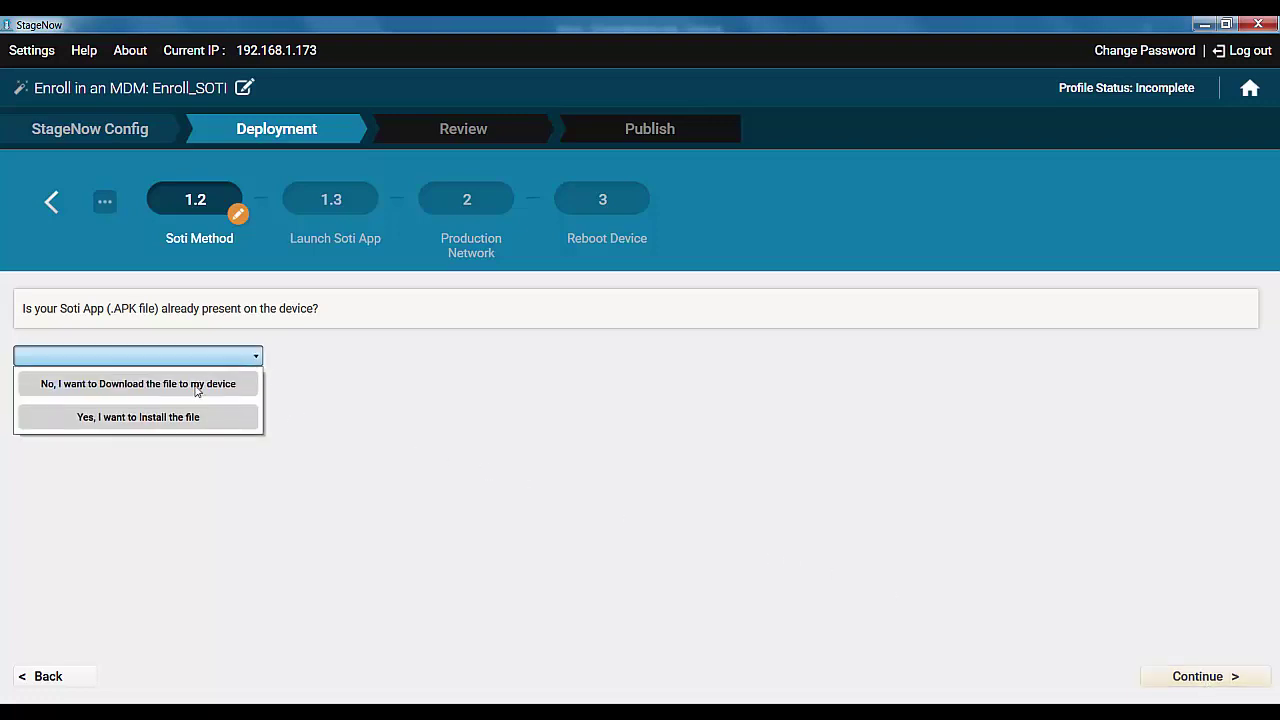
click(197, 386)
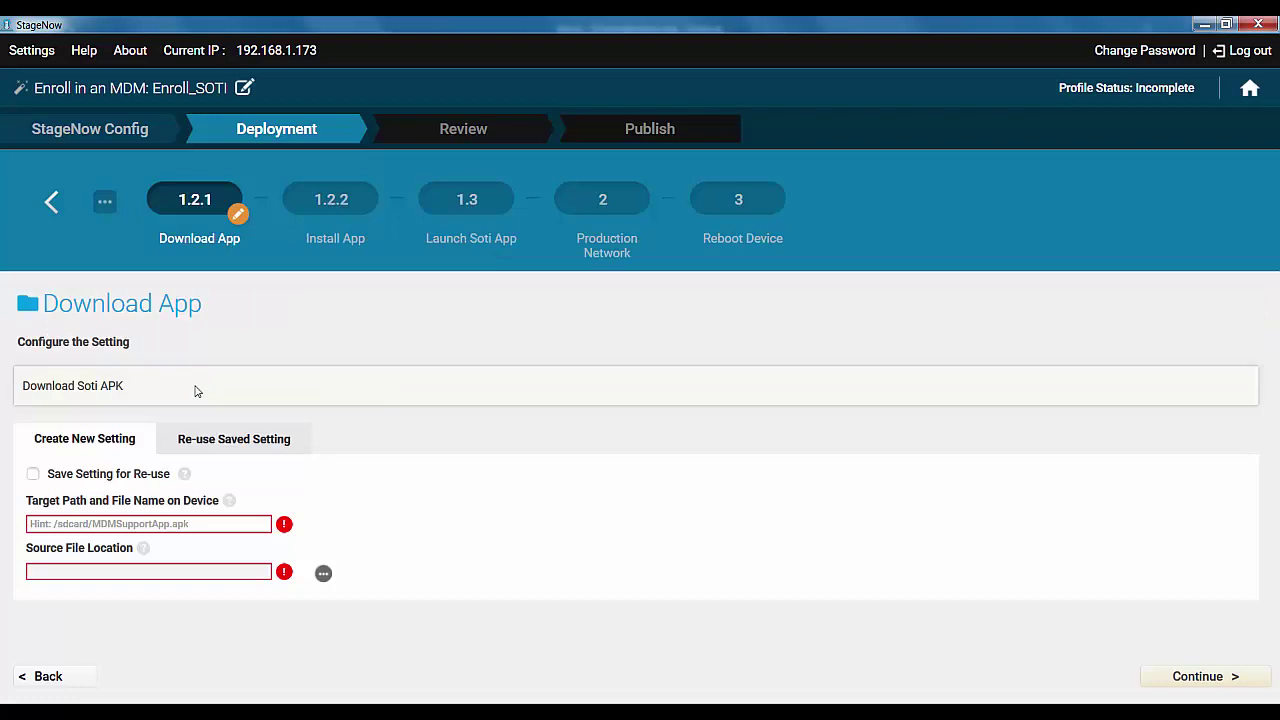
click(95, 524)
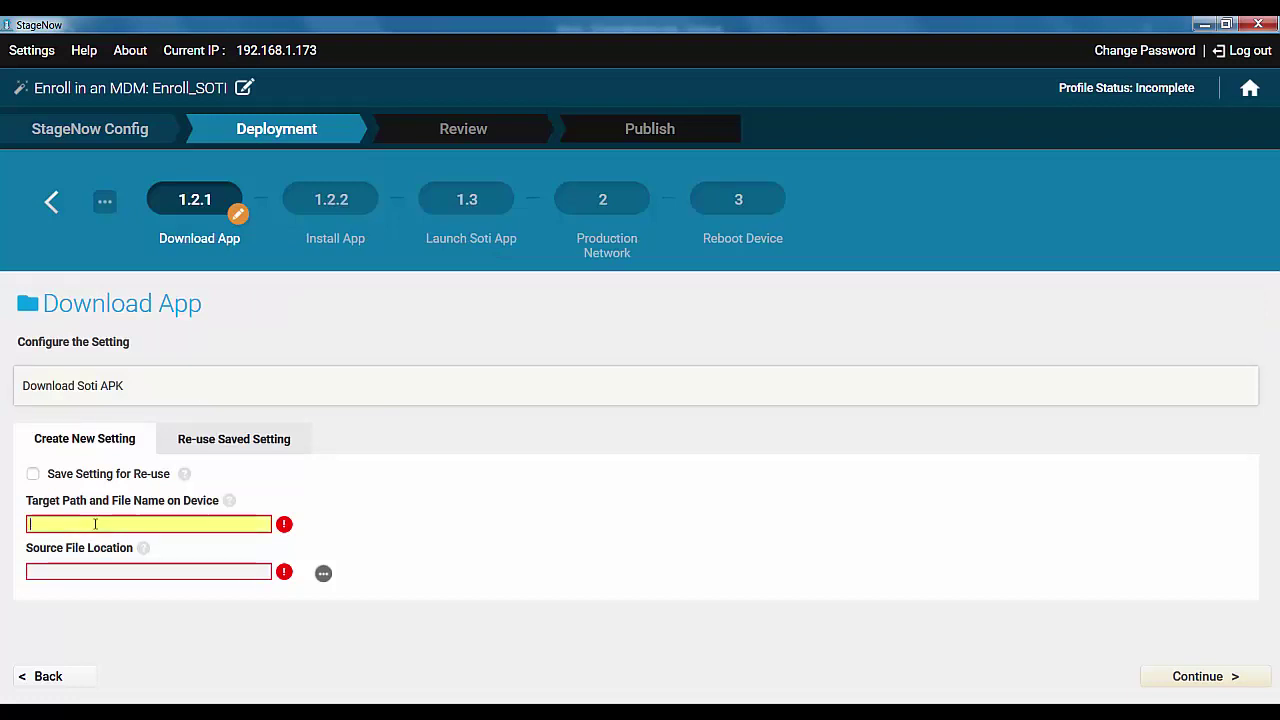
text(/sdcard/SOTIagent.apk)
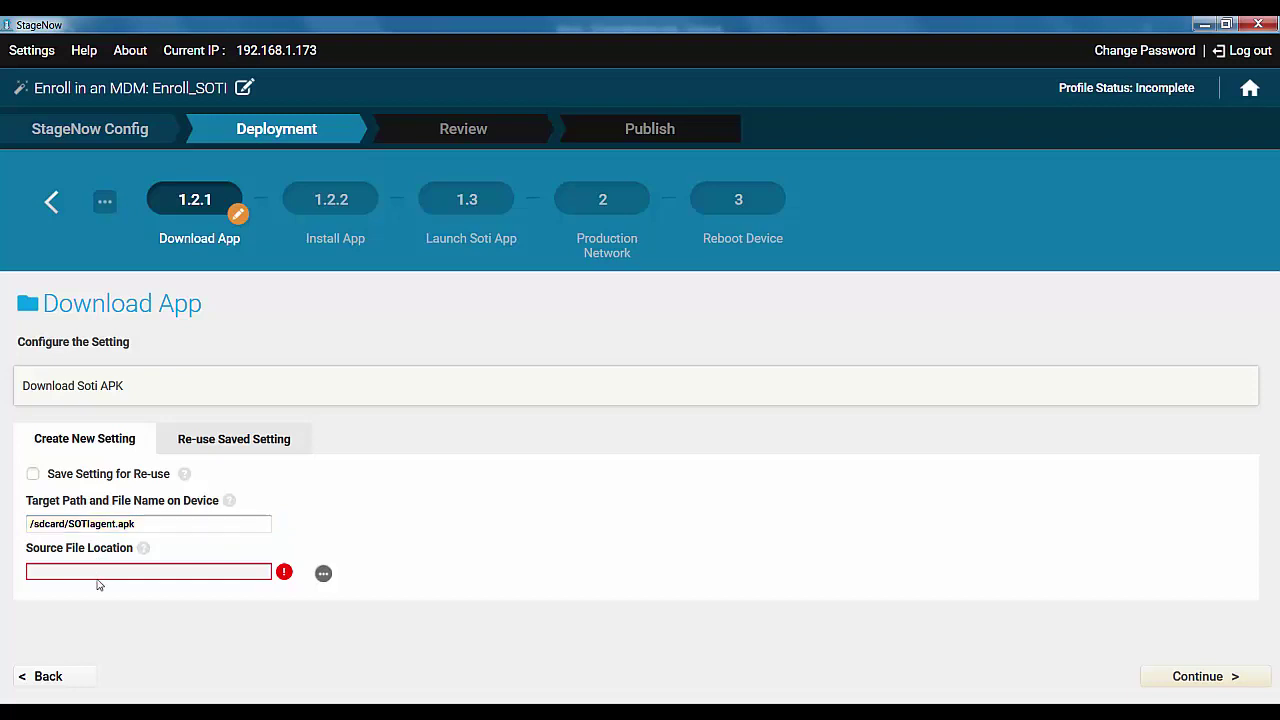
Select SOTIagent.apk from this computer as the source file and continue to Install App.
click(322, 574)
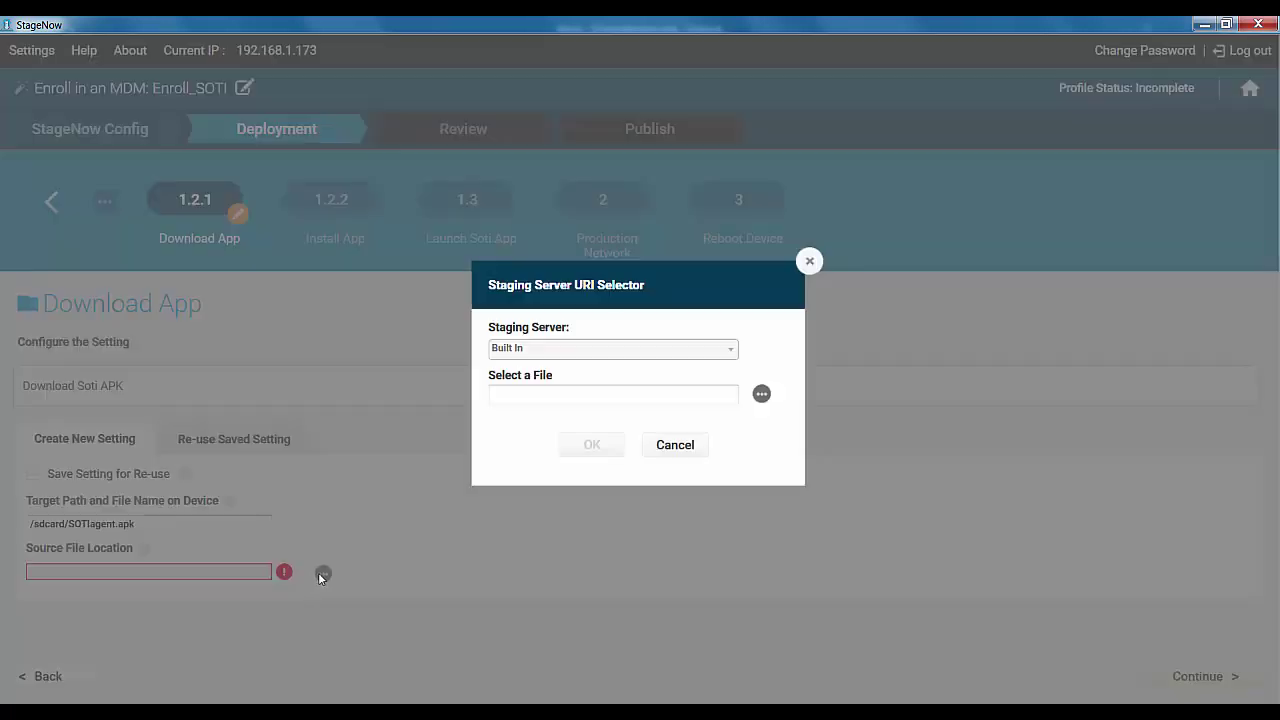
click(761, 393)
click(288, 224)
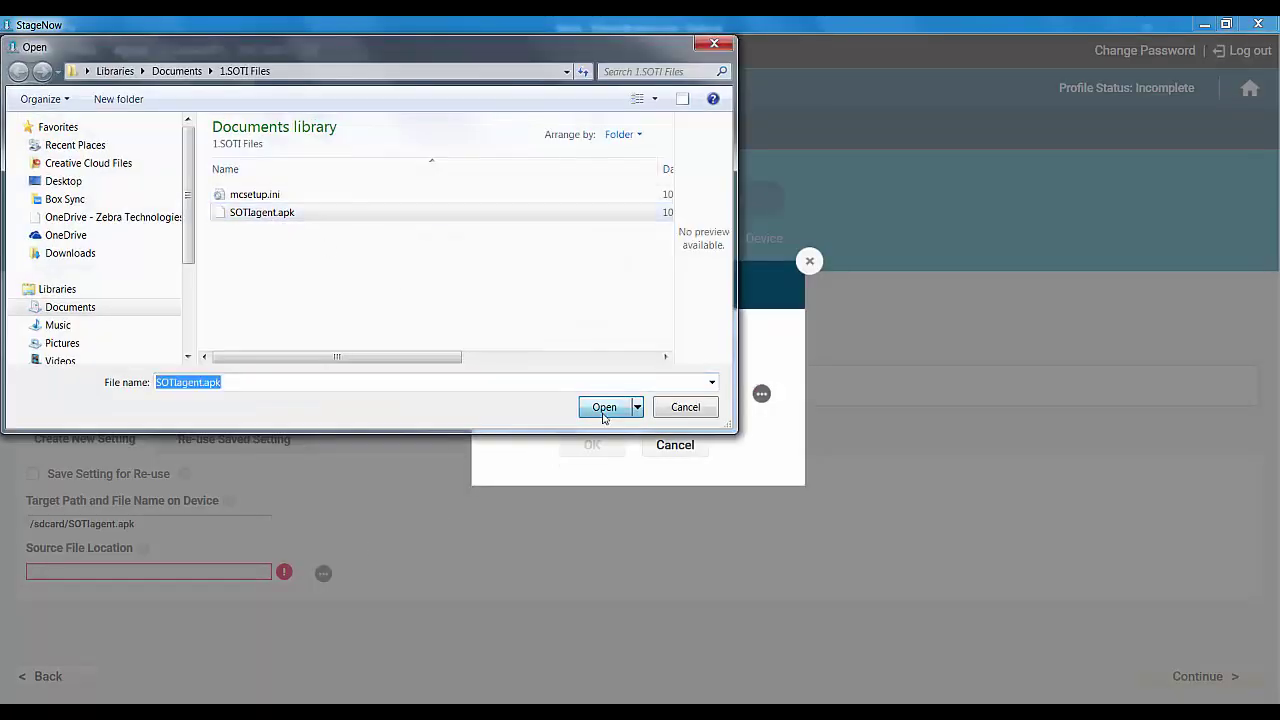
click(604, 406)
click(597, 445)
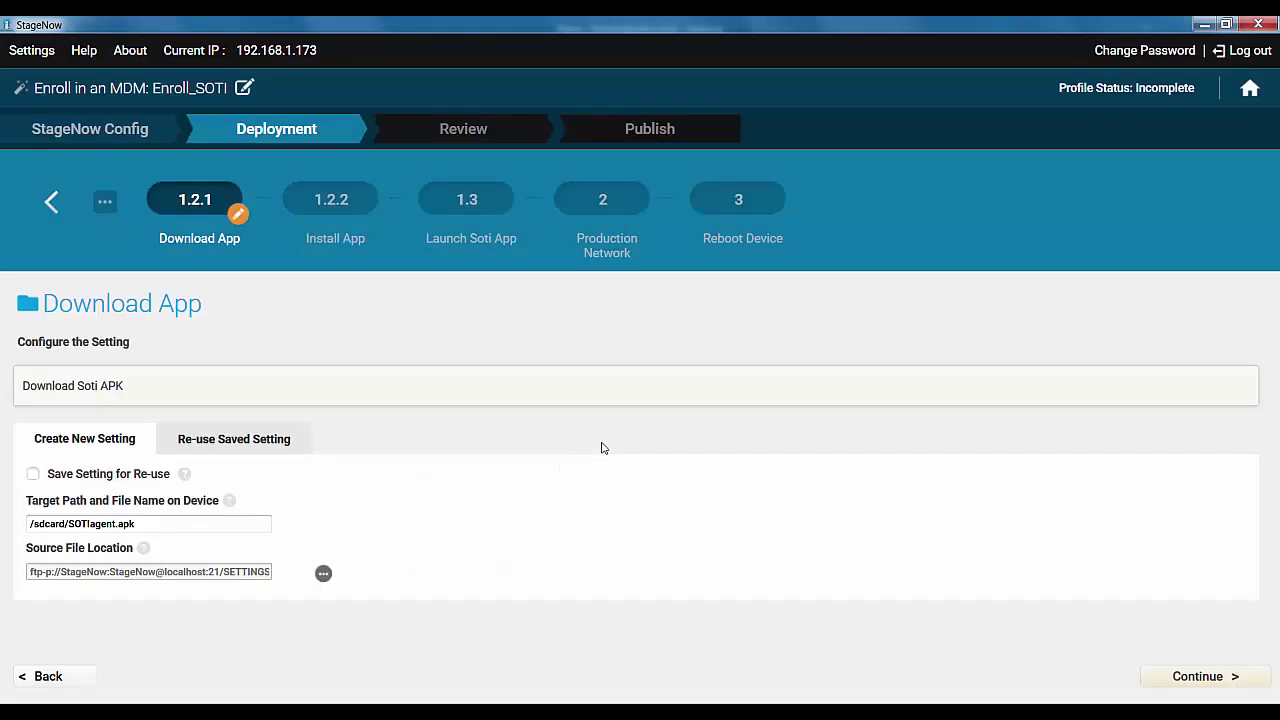
click(1237, 677)
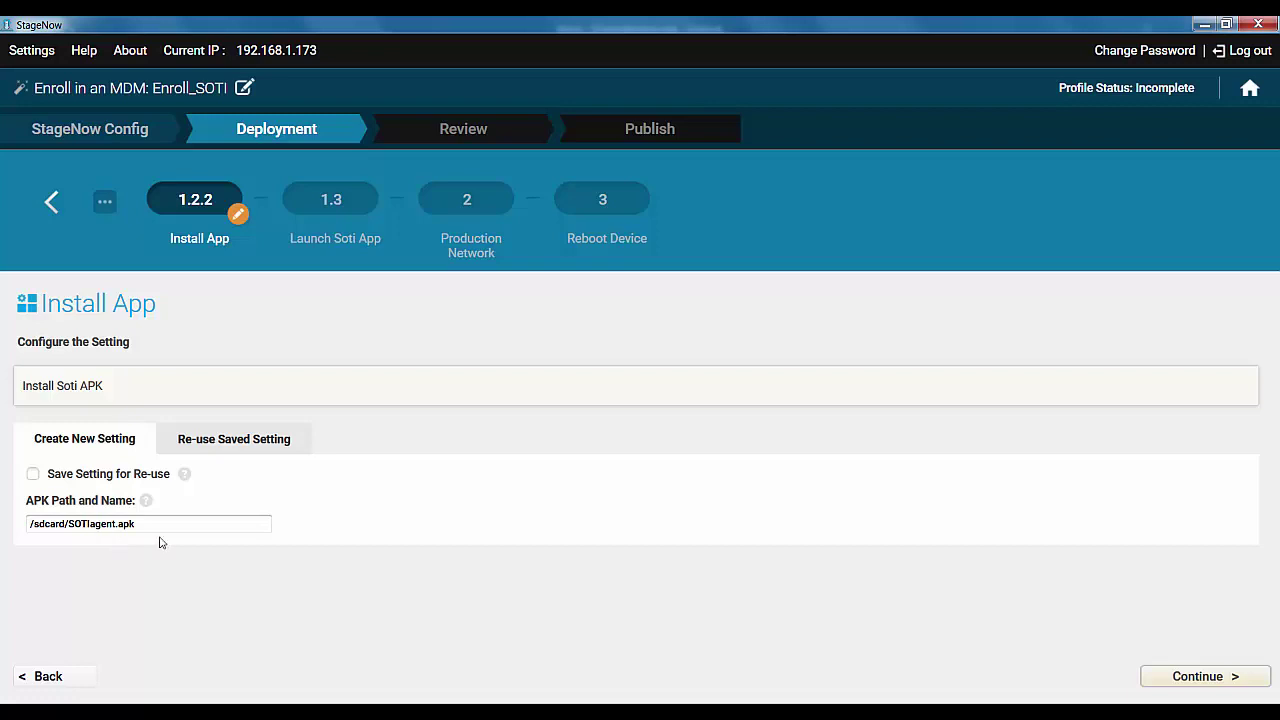
Keep /sdcard/SOTIagent.apk as the APK path and name, and continue.
click(1181, 678)
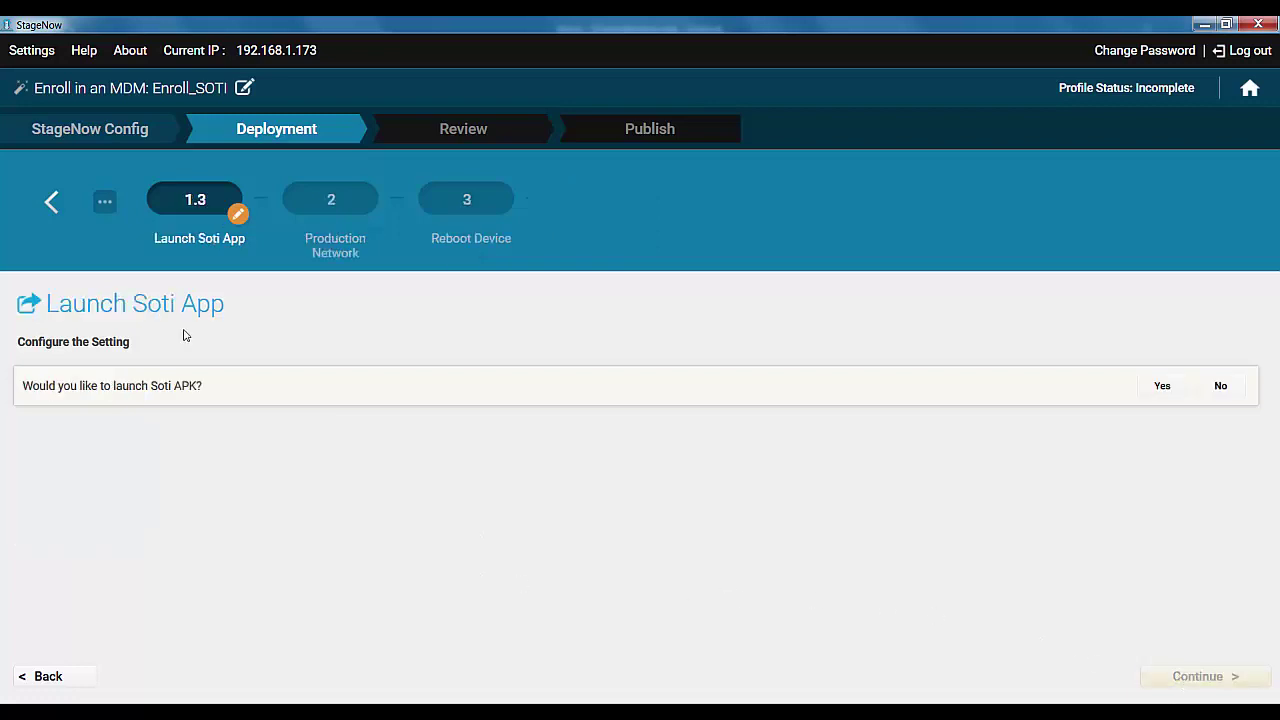
Launch Soti with package net.soti.mobicontrol.motorola and class net.soti.mobicontrol.startup.SplashActivity.
click(1162, 389)
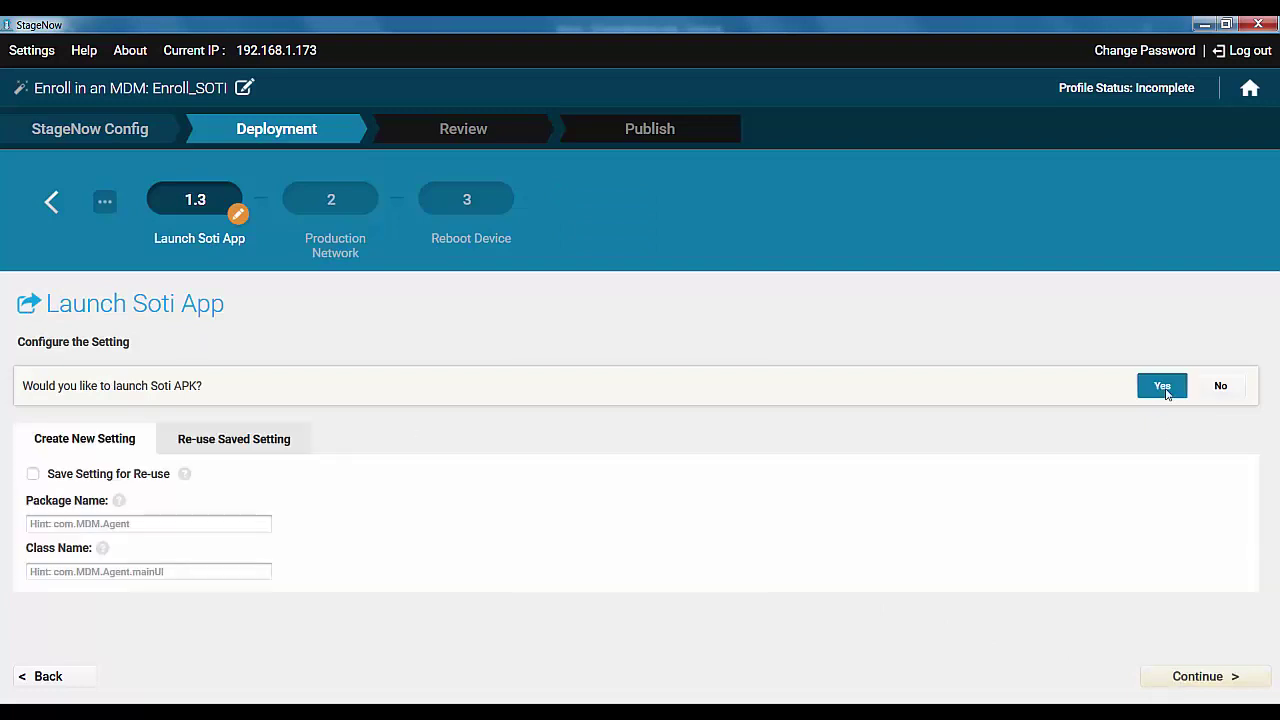
click(80, 523)
click(40, 572)
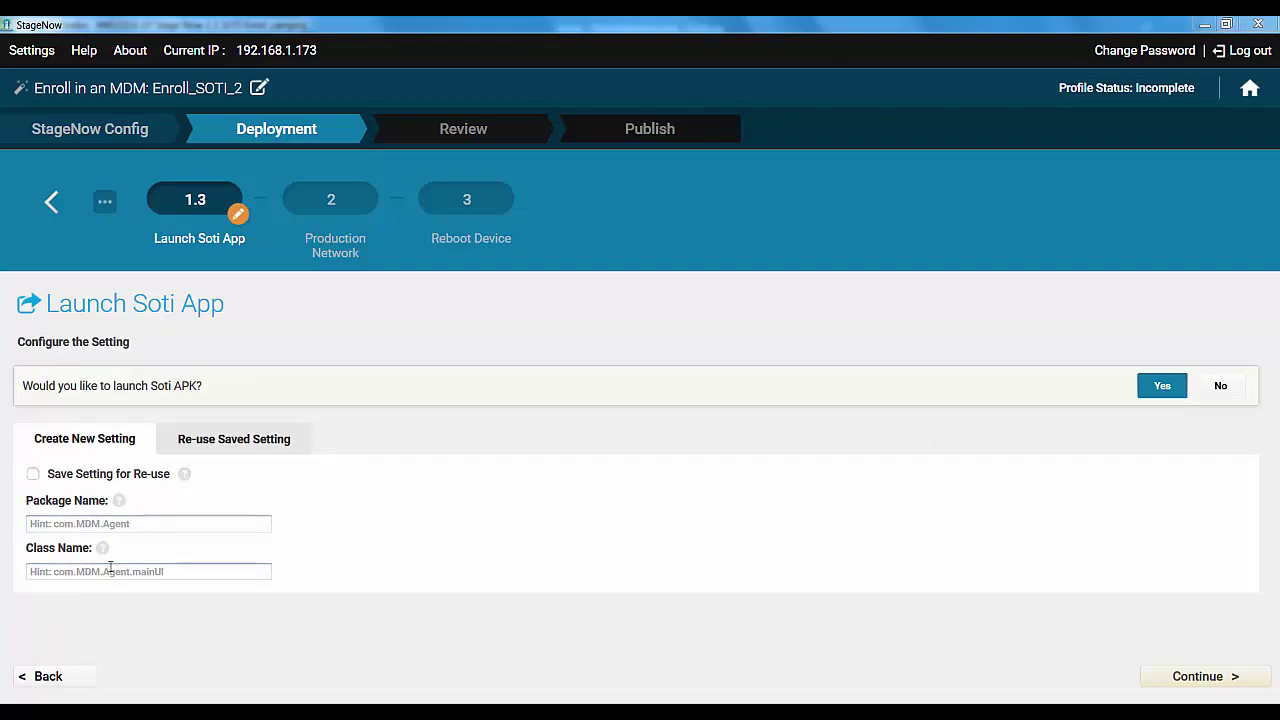
click(108, 523)
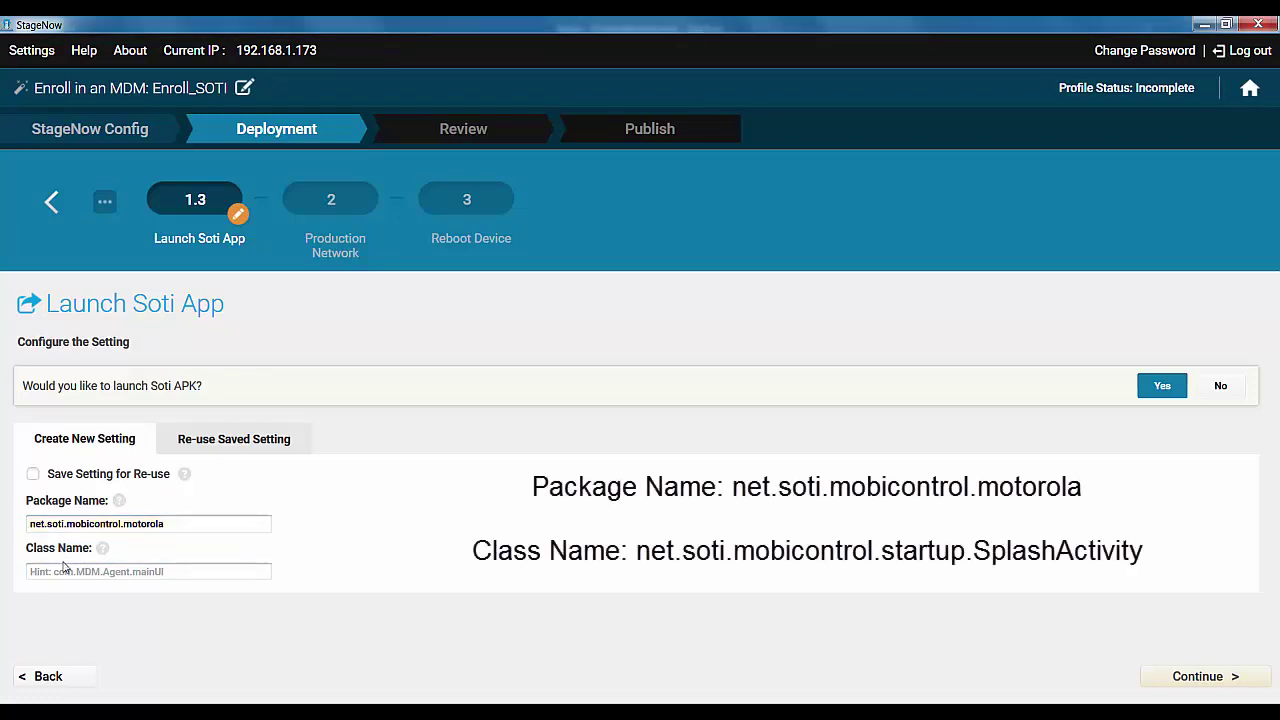
click(67, 571)
text(net.soti.mobicontrol.startup.SplashActivity)
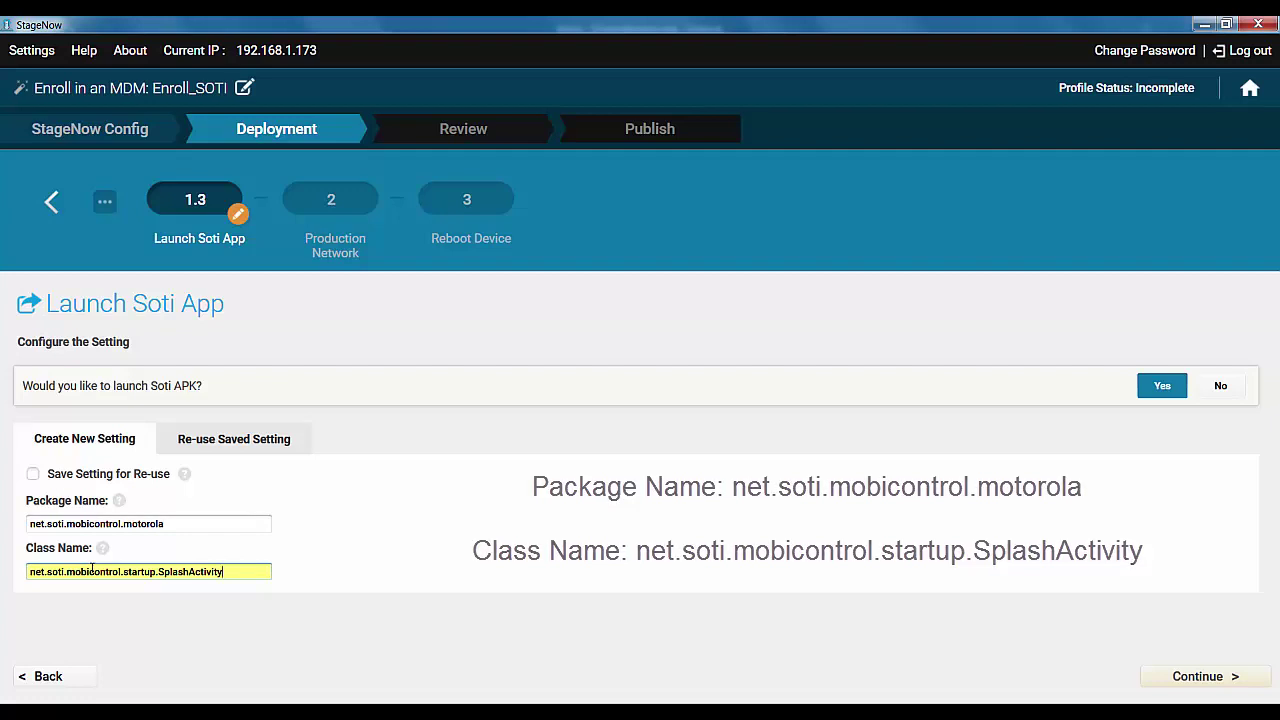
click(1200, 679)
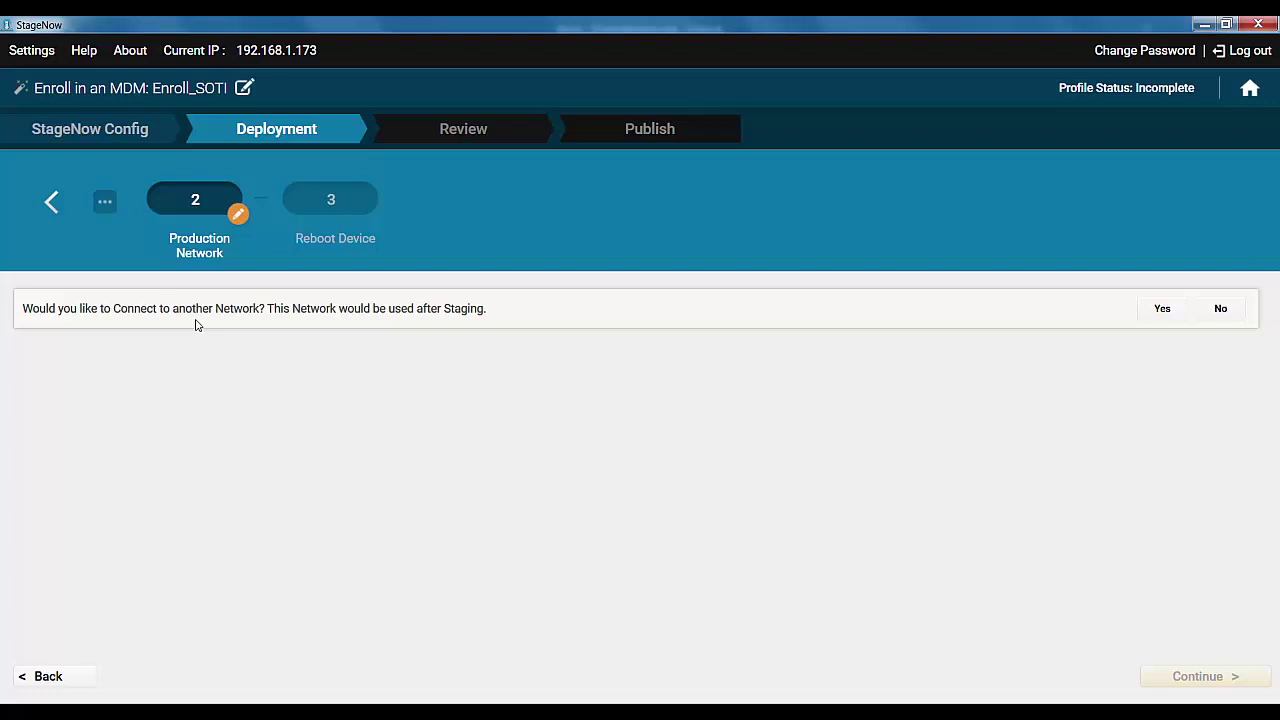
Answer No to both the production network connection and the device reboot.
click(1220, 312)
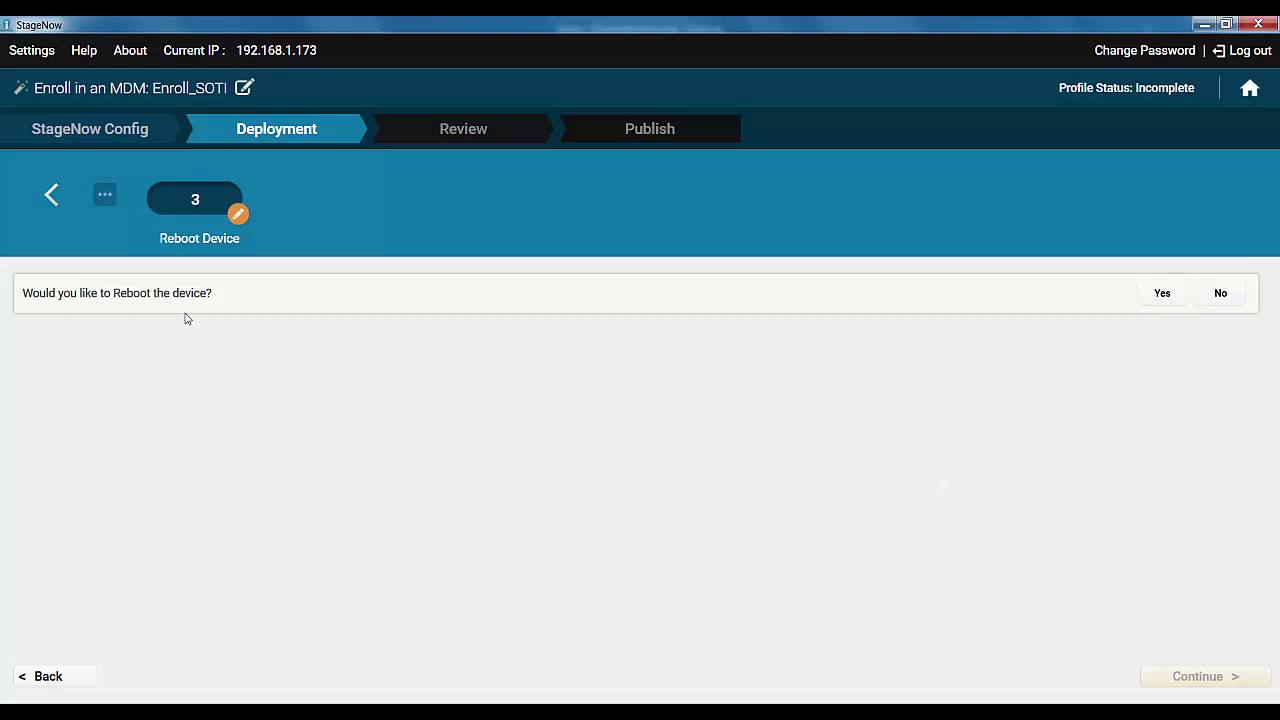
click(1219, 296)
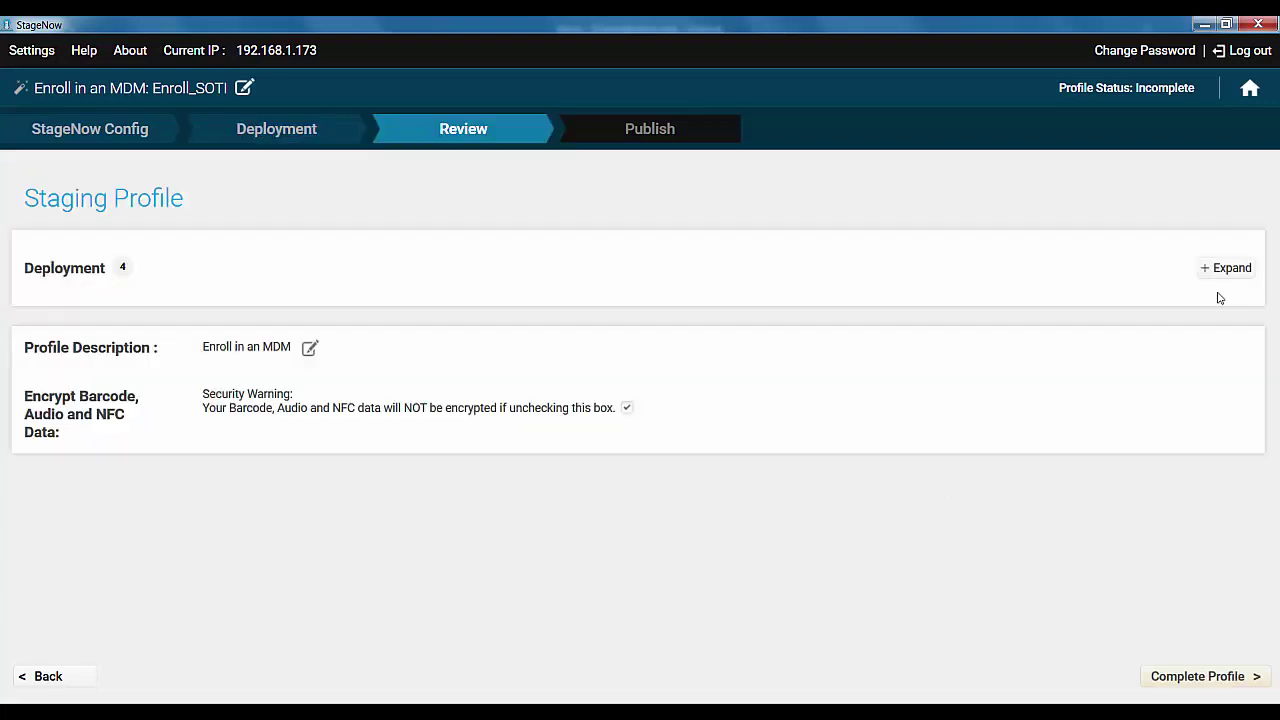
Change the description to 'Enroll in a SOTI MDM', save it, and complete the profile.
click(310, 347)
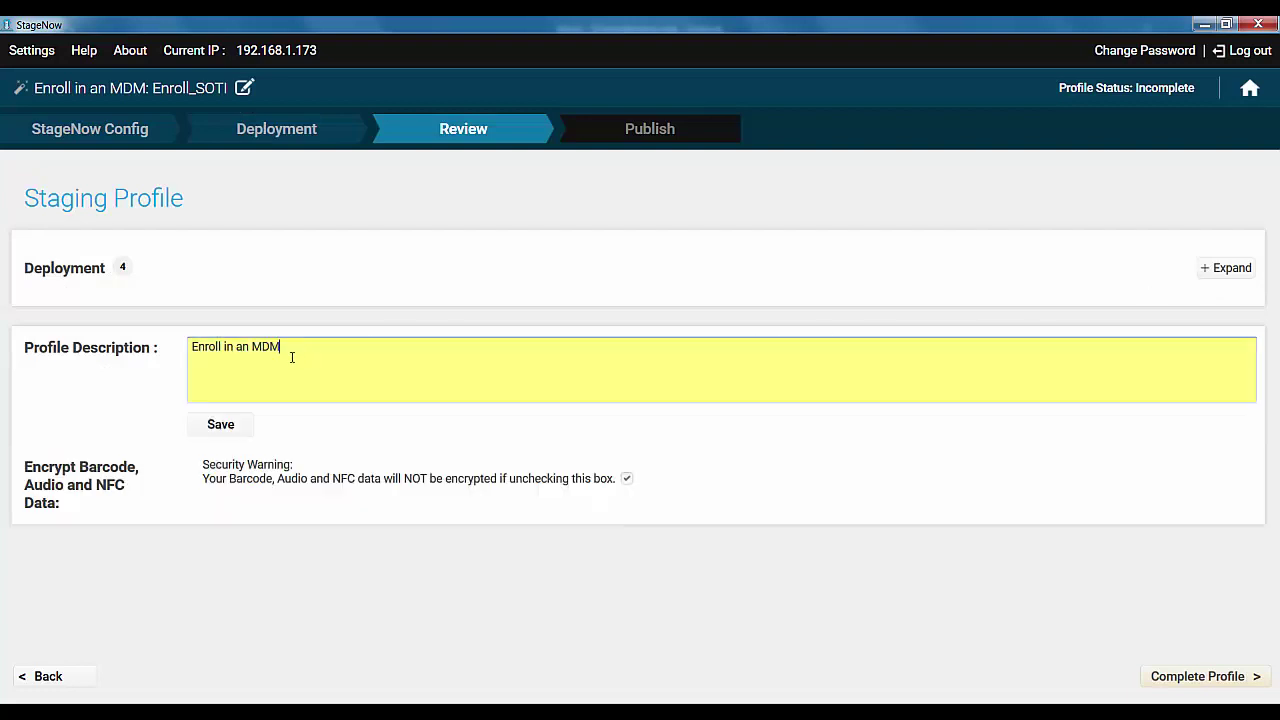
click(249, 347)
key(BackSpace)
text(SOTI)
click(246, 434)
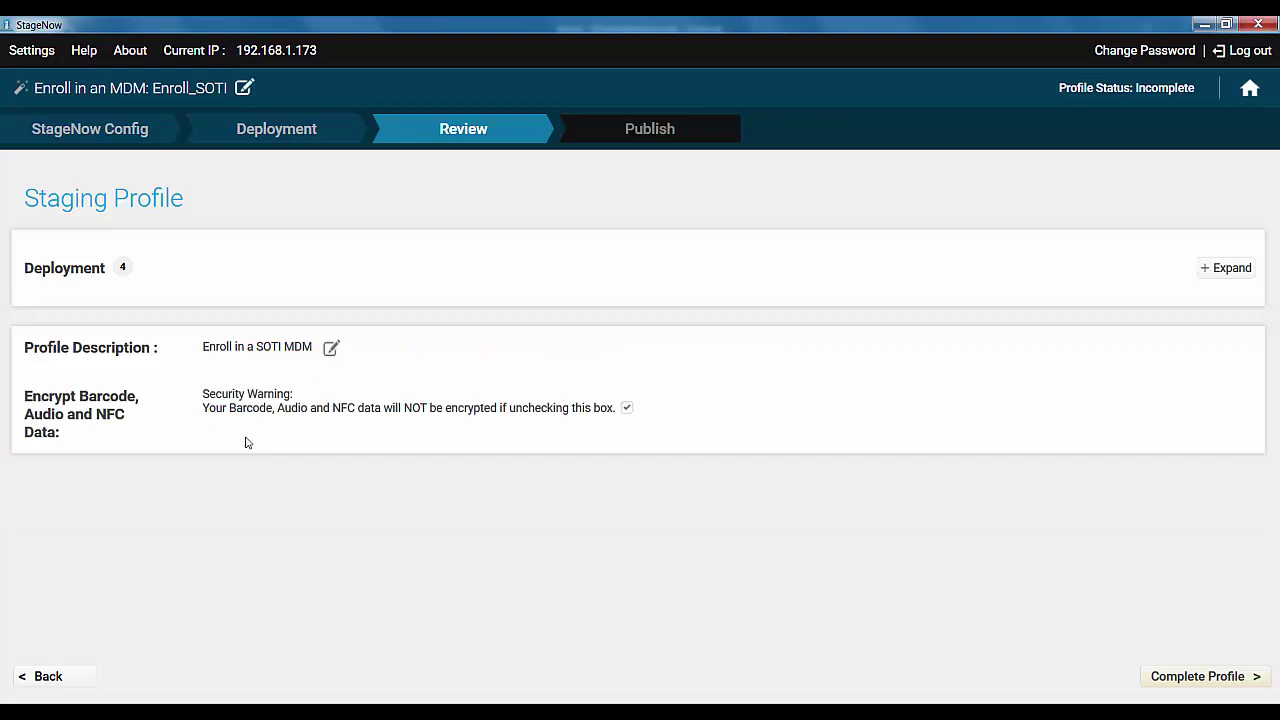
click(1254, 680)
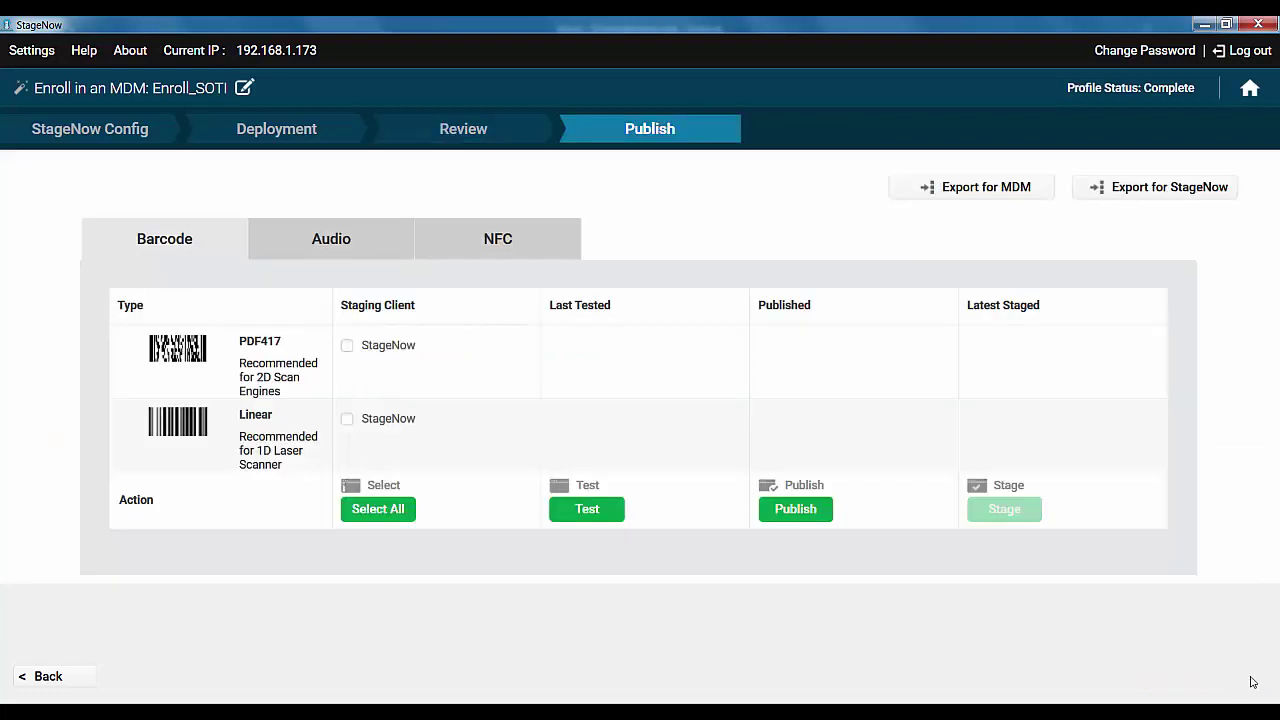
Generate the Enroll_SOTI PDF417 test barcode sheet, opening it in Acrobat.
click(611, 514)
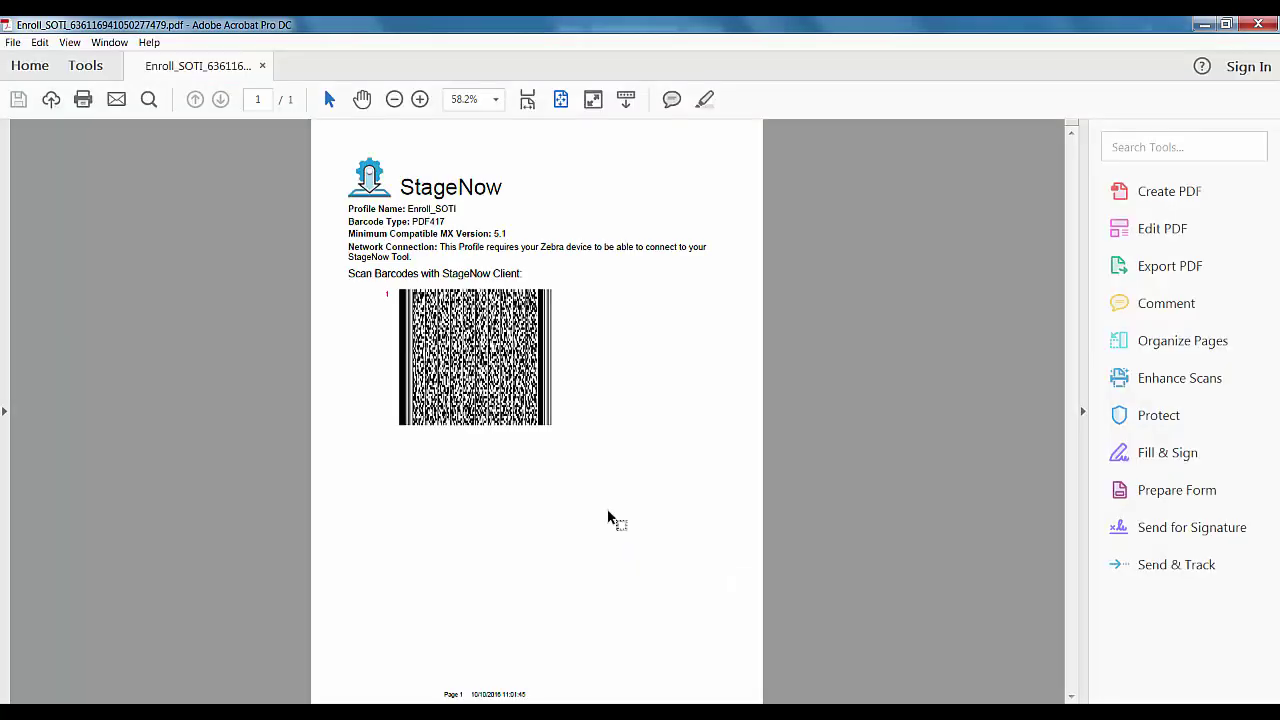